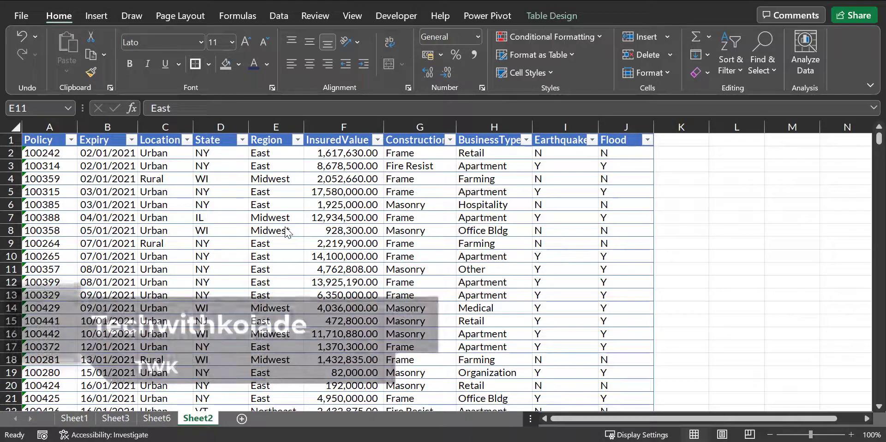
Open Sheet6 and examine the pivot table counting locations by region and its field layout
{"action": "left_click", "coordinate": [158, 420]}
{"action": "mouse_move", "coordinate": [149, 245]}
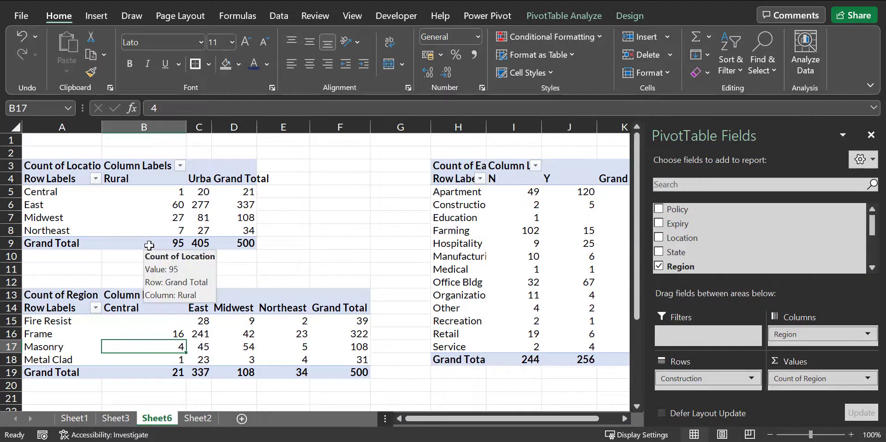
{"action": "left_click", "coordinate": [152, 230]}
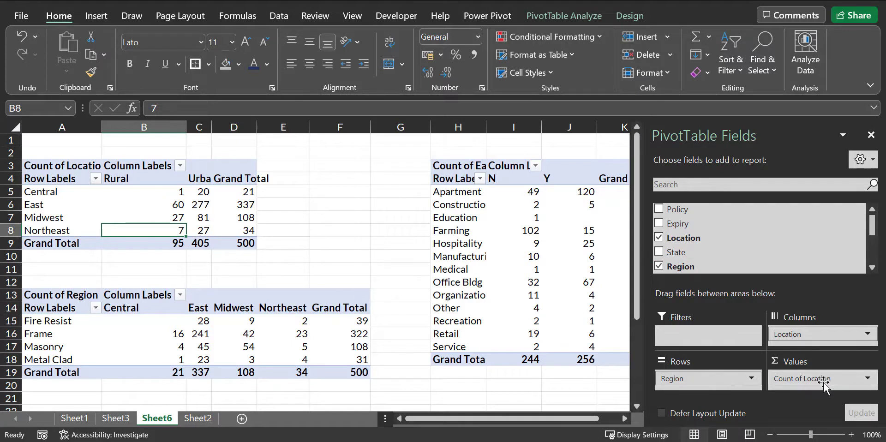
{"action": "left_click", "coordinate": [166, 195]}
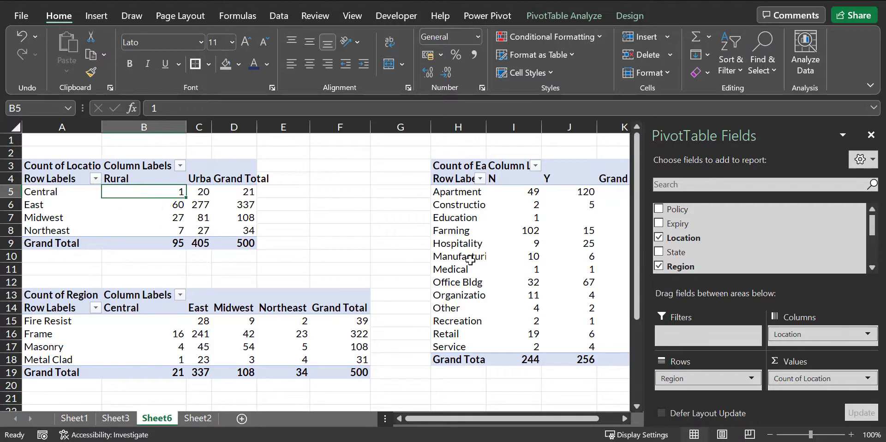
Examine the Sheet6 pivot table counting earthquake cover by business type, including its fields and the Apartment row's N and Y counts
{"action": "left_click", "coordinate": [469, 235]}
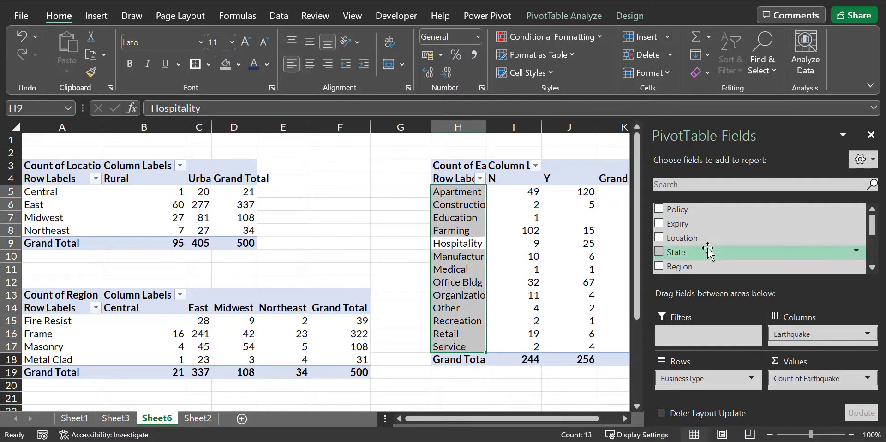
{"action": "scroll", "coordinate": [706, 251], "scroll_direction": "down", "scroll_amount": 3}
{"action": "mouse_move", "coordinate": [559, 241]}
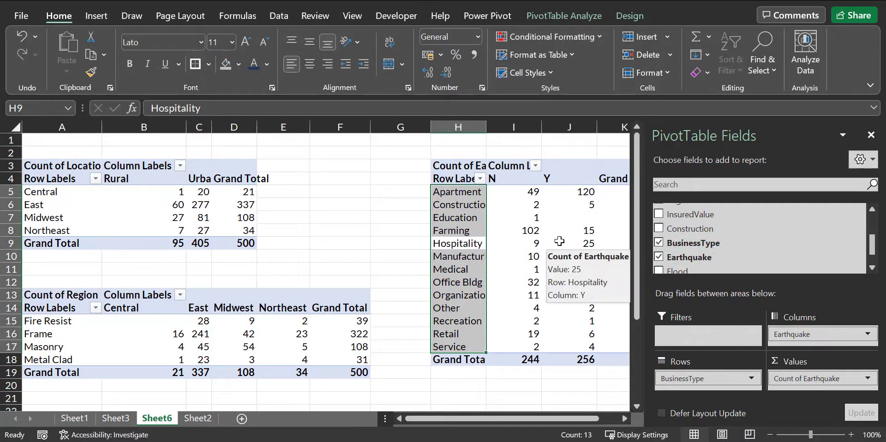
{"action": "scroll", "coordinate": [557, 243], "scroll_direction": "right", "scroll_amount": 3}
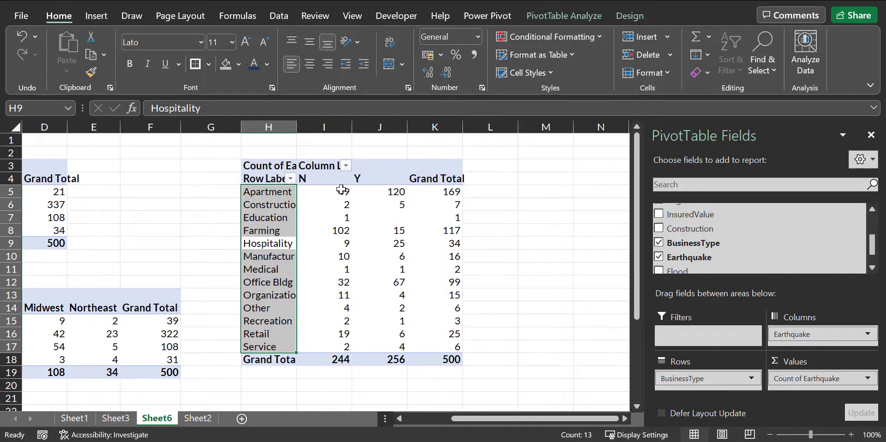
{"action": "left_click", "coordinate": [321, 192]}
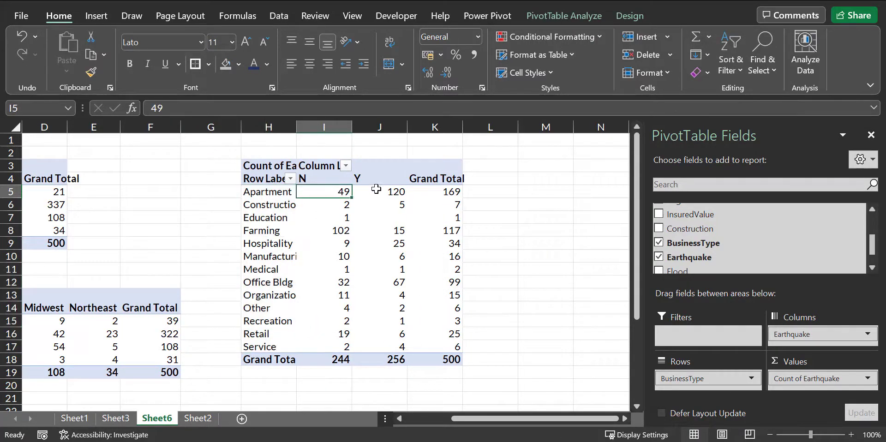
{"action": "left_click", "coordinate": [384, 192]}
Examine the Sheet6 pivot table counting regions by construction type, including its fields and the Frame count for East
{"action": "scroll", "coordinate": [324, 303], "scroll_direction": "left", "scroll_amount": 3}
{"action": "left_click", "coordinate": [147, 347]}
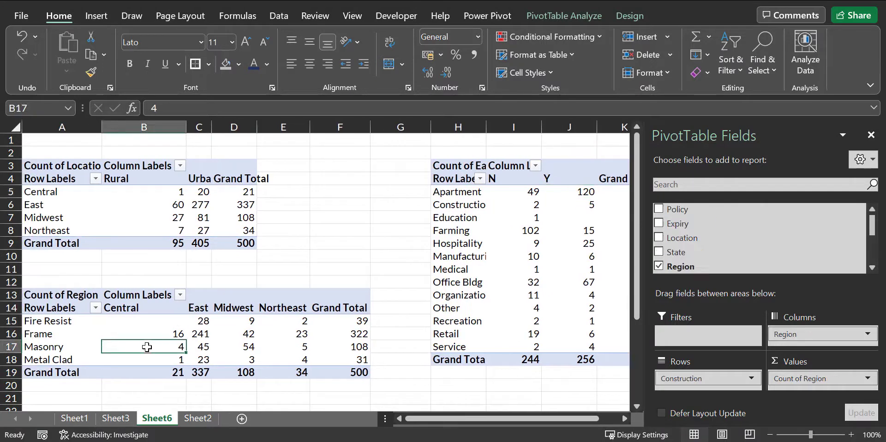
{"action": "scroll", "coordinate": [710, 247], "scroll_direction": "down", "scroll_amount": 2}
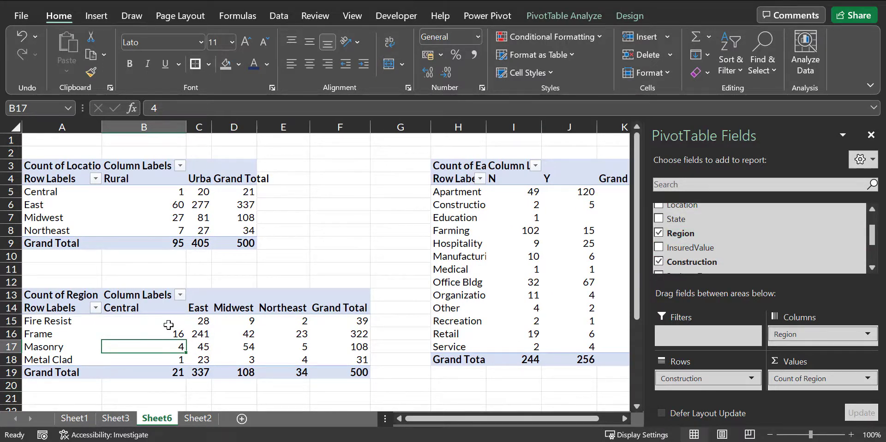
{"action": "left_click", "coordinate": [64, 322]}
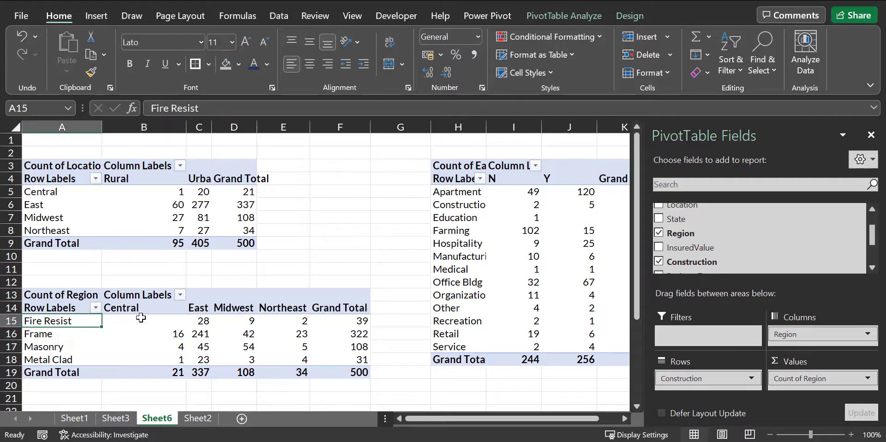
{"action": "left_click", "coordinate": [197, 307]}
{"action": "left_click", "coordinate": [201, 334]}
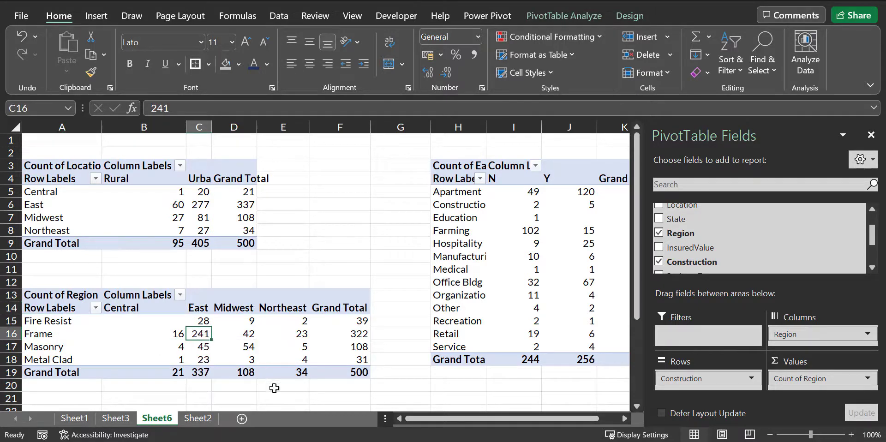
Return to Sheet2 and review the Location, State, Region and InsuredValue columns of the policy table
{"action": "left_click", "coordinate": [199, 420]}
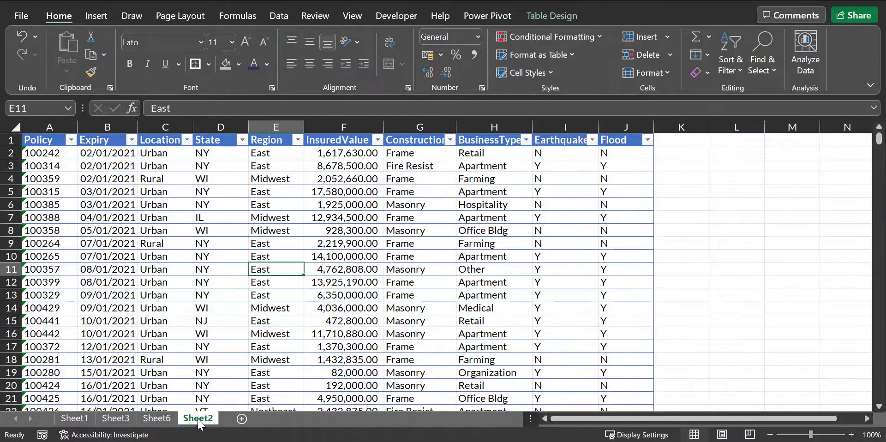
{"action": "left_click", "coordinate": [354, 128]}
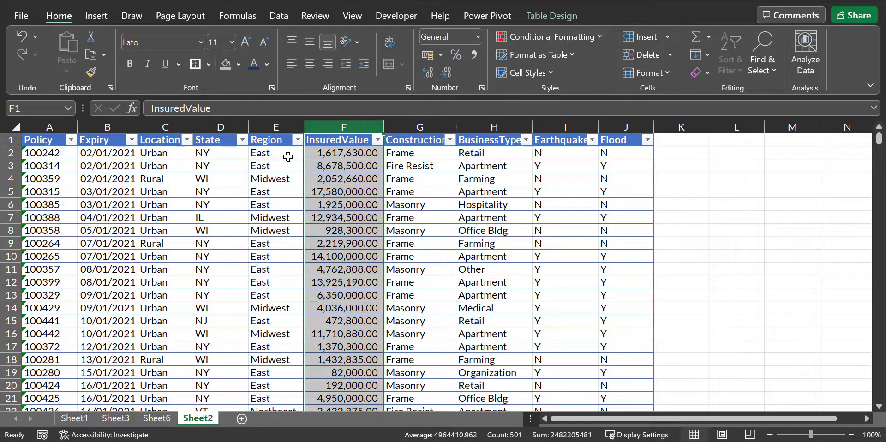
{"action": "left_click", "coordinate": [163, 129]}
{"action": "left_click", "coordinate": [213, 127]}
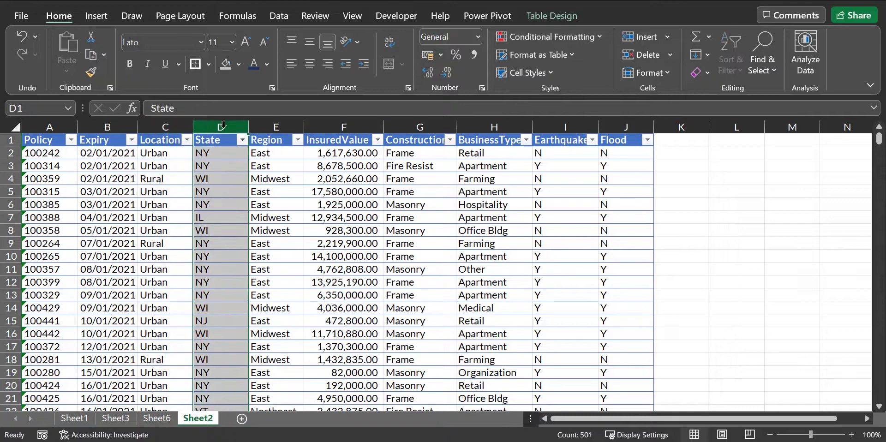
{"action": "left_click", "coordinate": [266, 127]}
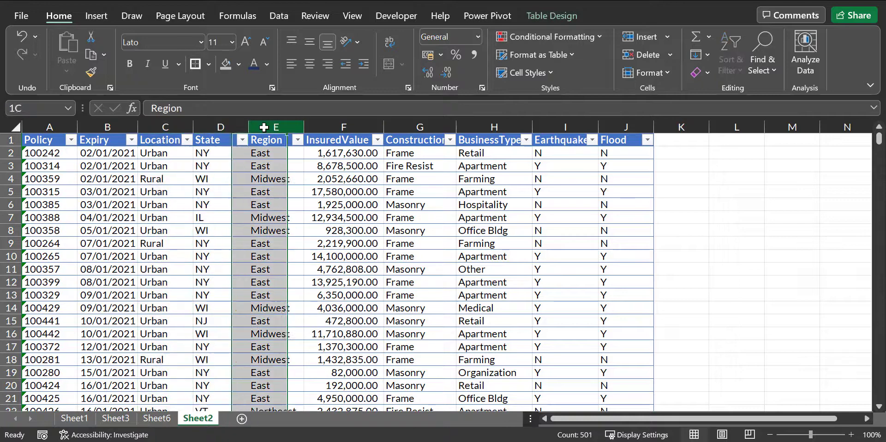
{"action": "left_click", "coordinate": [336, 127]}
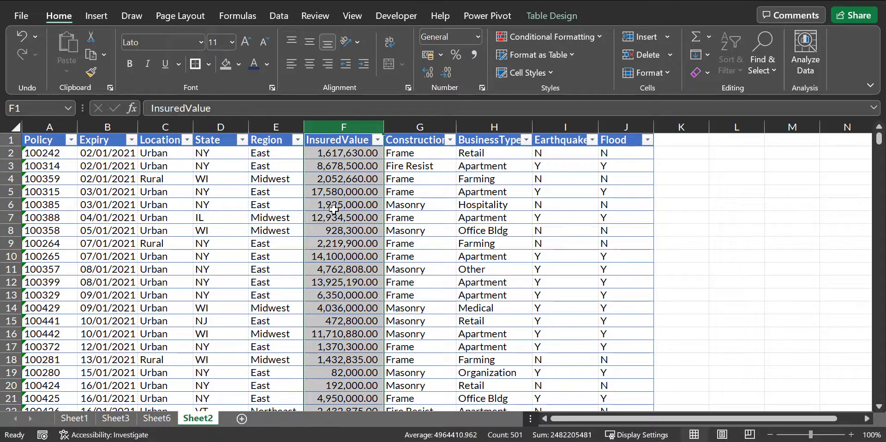
{"action": "left_click", "coordinate": [162, 127]}
{"action": "left_click", "coordinate": [206, 127]}
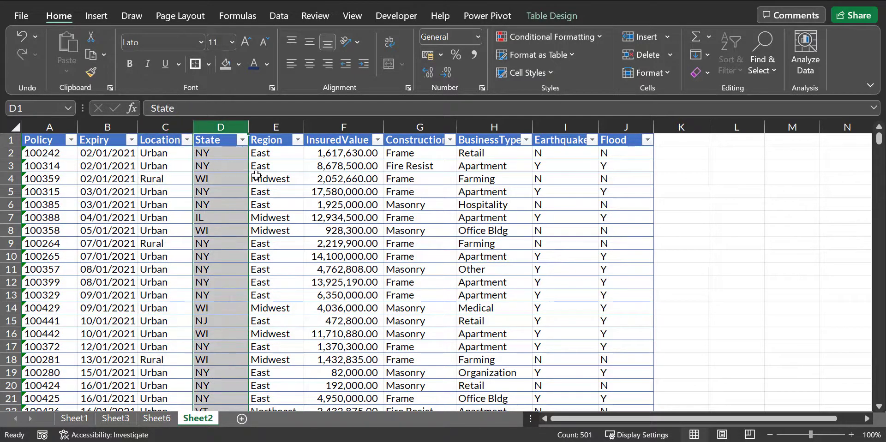
Compare the first record's Location, State and Region entries with the values in the InsuredValue column
{"action": "left_click", "coordinate": [353, 154]}
{"action": "left_click", "coordinate": [174, 154]}
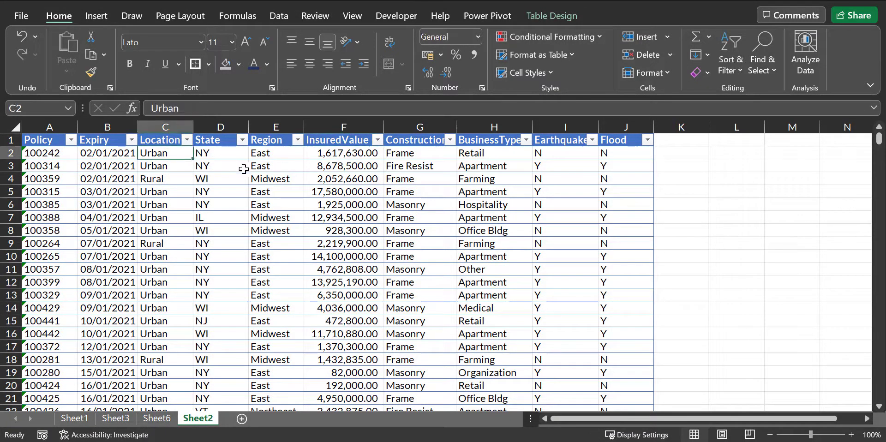
{"action": "left_click", "coordinate": [363, 174]}
{"action": "left_click", "coordinate": [243, 153]}
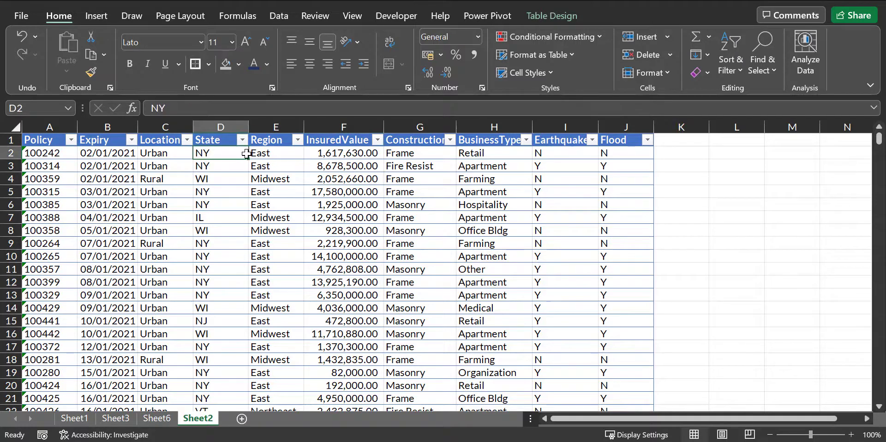
{"action": "left_click", "coordinate": [359, 162]}
{"action": "left_click", "coordinate": [269, 154]}
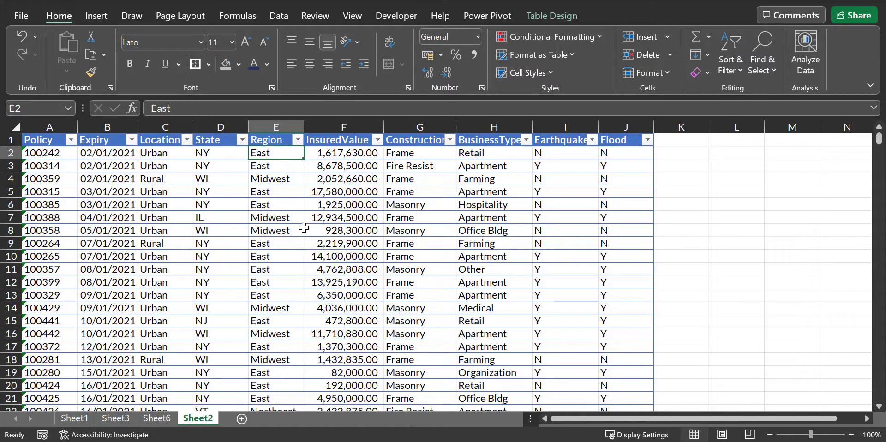
Create a PivotTable from Table2 on a new worksheet
{"action": "left_click", "coordinate": [299, 244]}
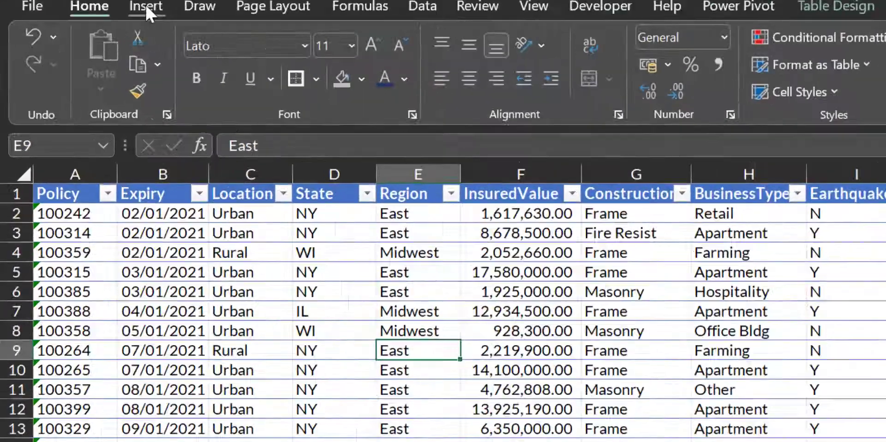
{"action": "left_click", "coordinate": [96, 16]}
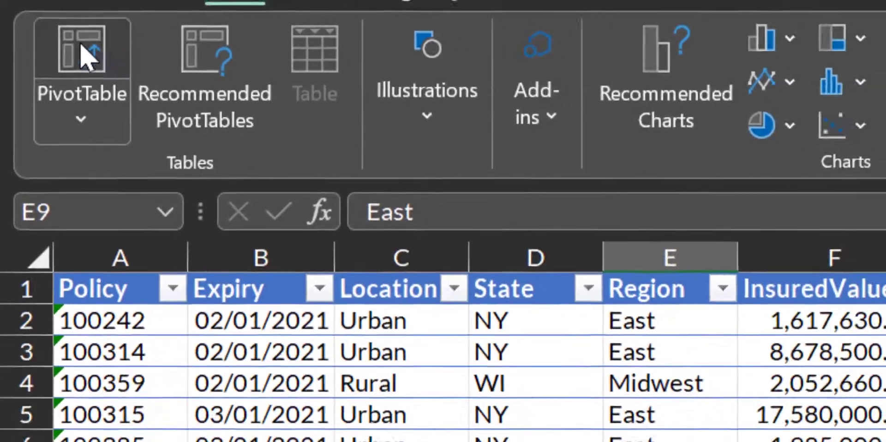
{"action": "left_click", "coordinate": [97, 51]}
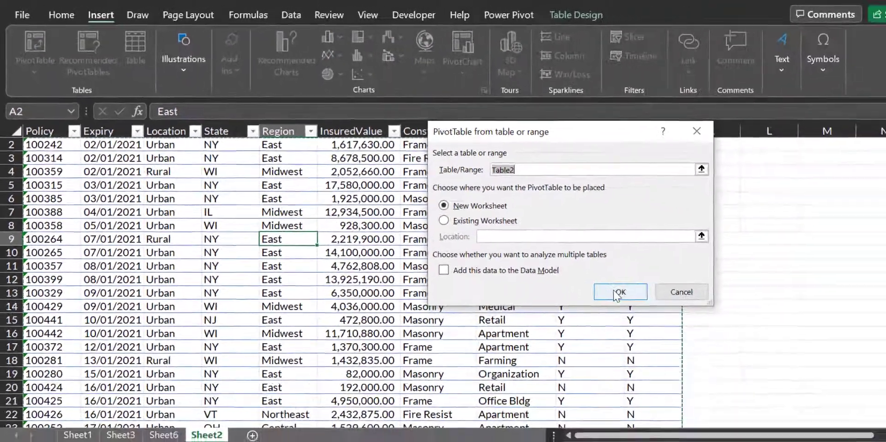
{"action": "left_click", "coordinate": [618, 292]}
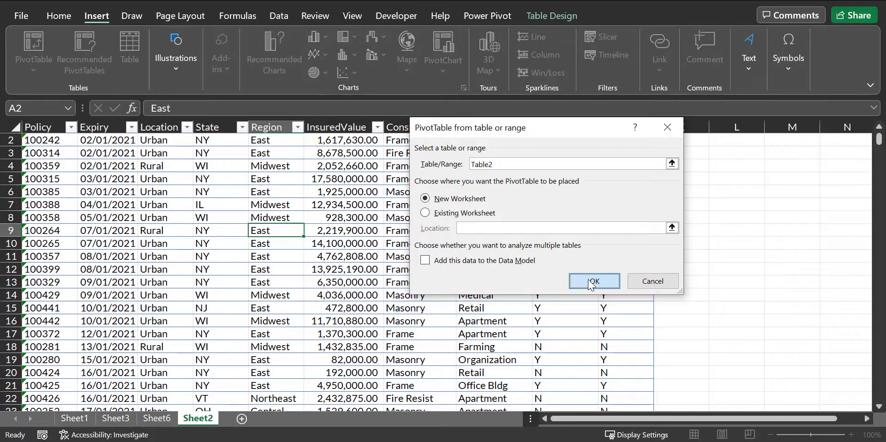
{"action": "left_click", "coordinate": [590, 283]}
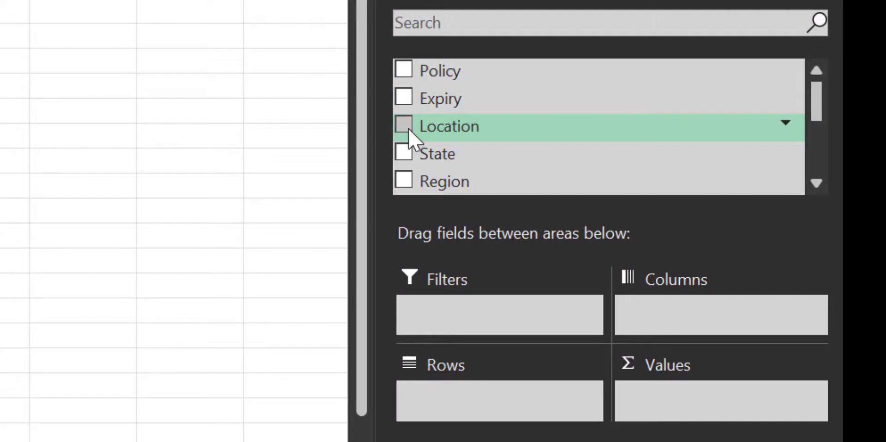
Add Location to the pivot table's rows and summarise InsuredValue as a sum in its values
{"action": "left_click", "coordinate": [408, 129]}
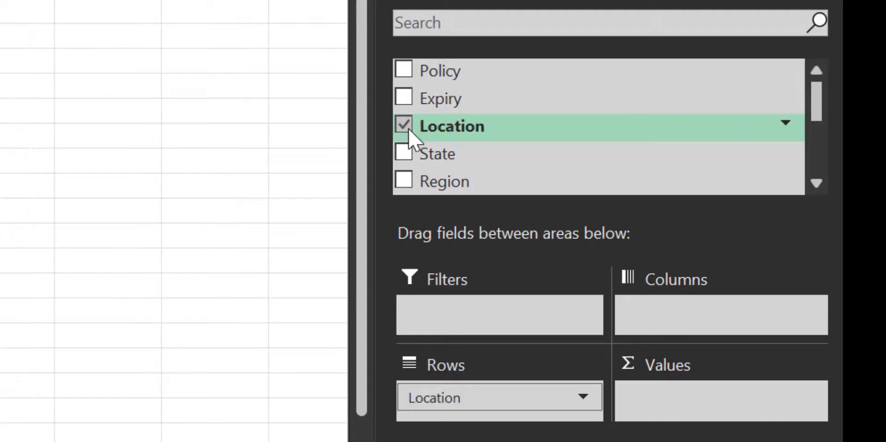
{"action": "scroll", "coordinate": [475, 122], "scroll_direction": "down", "scroll_amount": 1}
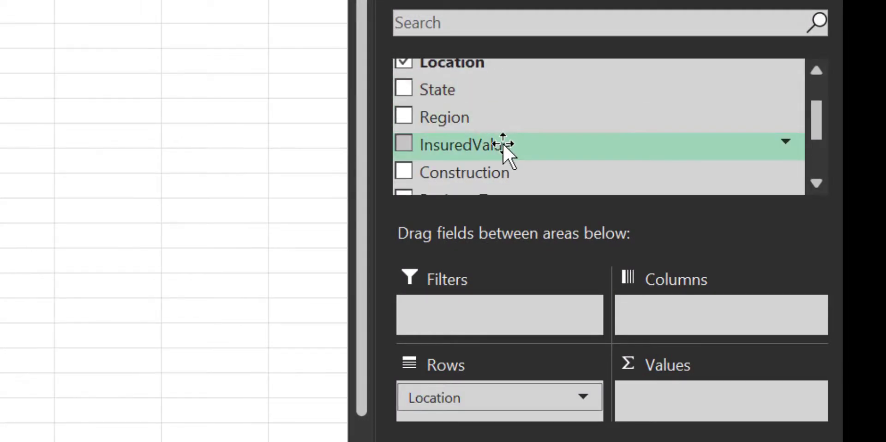
{"action": "left_click_drag", "start_coordinate": [504, 148], "coordinate": [705, 399]}
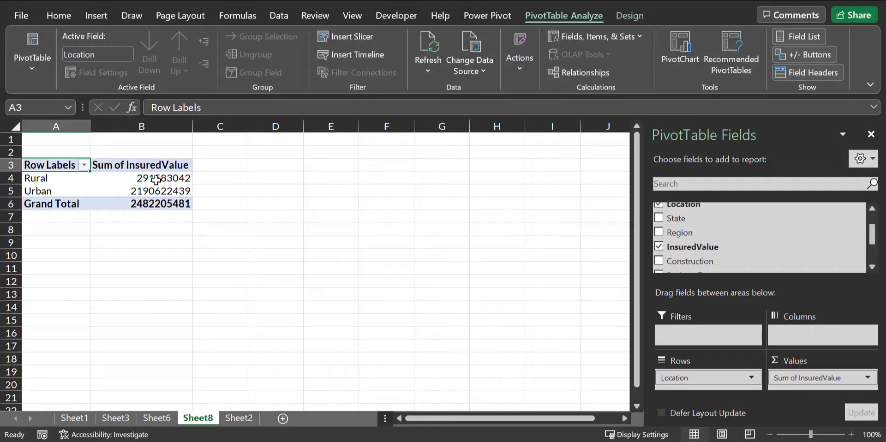
Apply the comma number style to the insured value sums in B4:B6, including the grand total
{"action": "left_click_drag", "start_coordinate": [156, 180], "coordinate": [161, 203]}
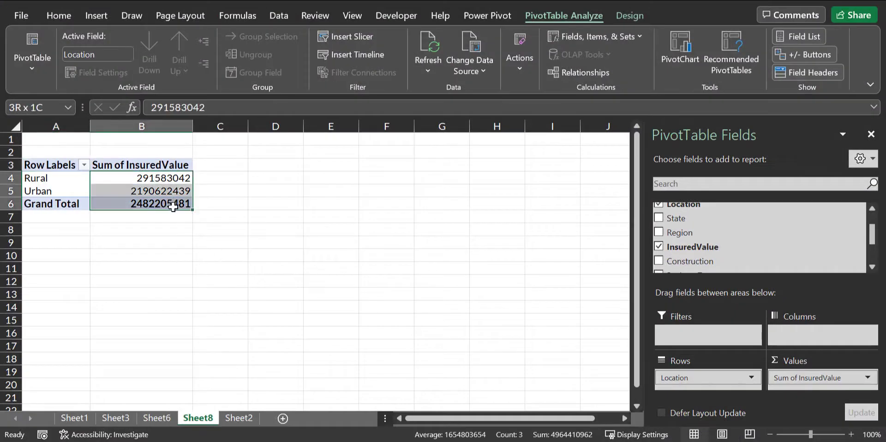
{"action": "left_click", "coordinate": [59, 15]}
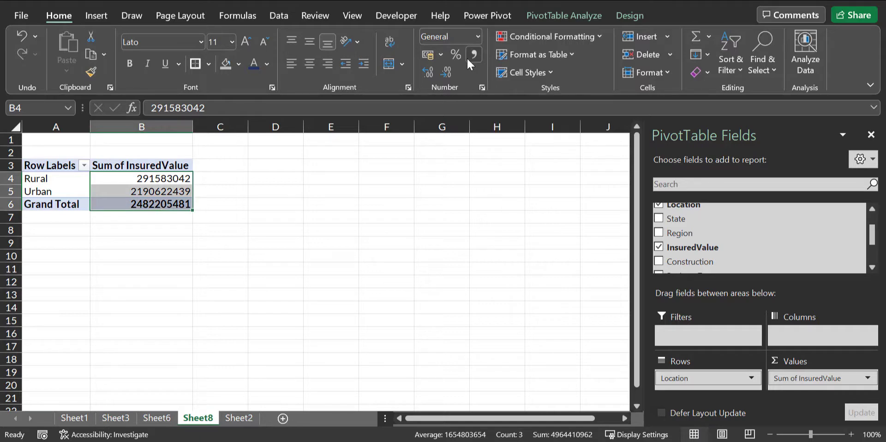
{"action": "left_click", "coordinate": [466, 57]}
{"action": "left_click", "coordinate": [63, 233]}
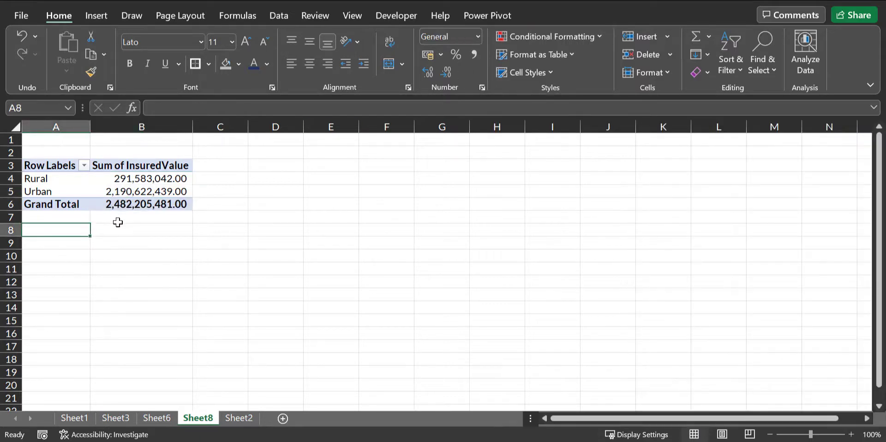
Create another PivotTable from Table2 on Sheet2, placing it on a new worksheet
{"action": "left_click", "coordinate": [238, 417]}
{"action": "left_click", "coordinate": [275, 267]}
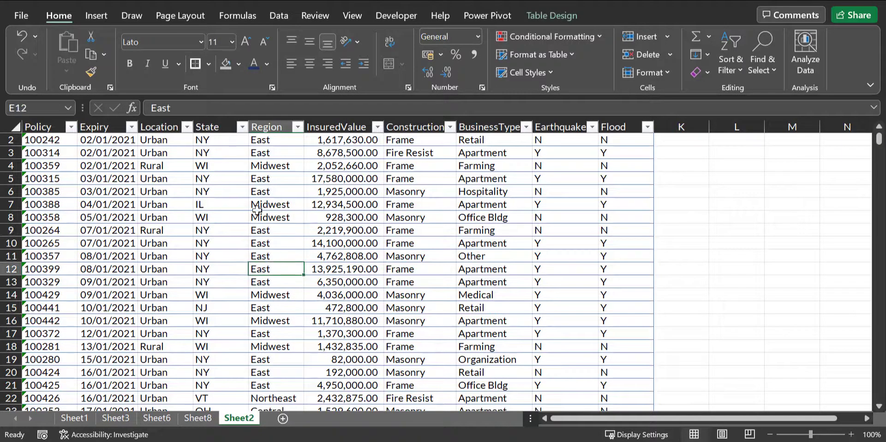
{"action": "scroll", "coordinate": [231, 134], "scroll_direction": "up", "scroll_amount": 1}
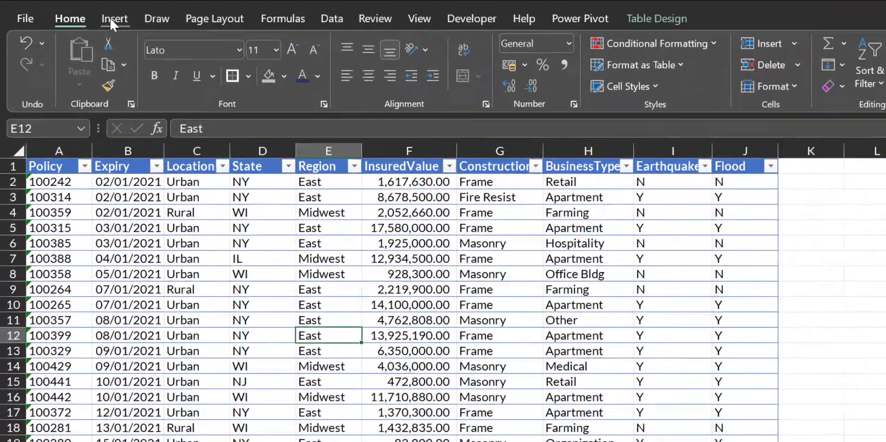
{"action": "left_click", "coordinate": [98, 17]}
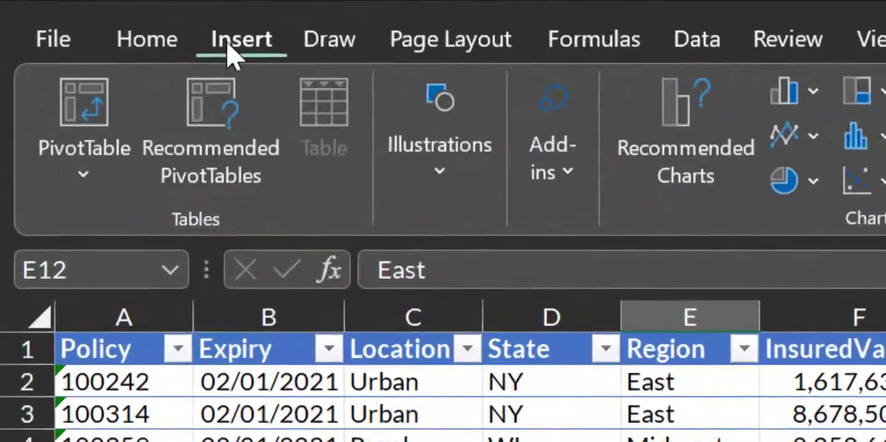
{"action": "left_click", "coordinate": [44, 46]}
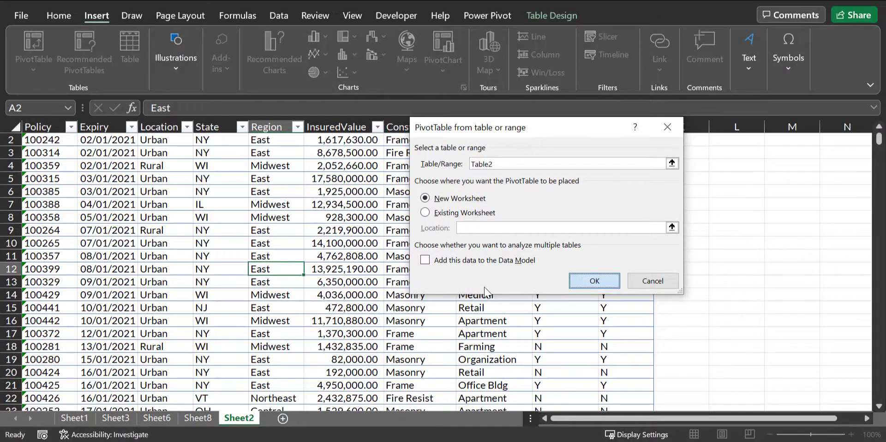
{"action": "left_click", "coordinate": [593, 281]}
Add State to the pivot table's rows and summarise InsuredValue as a sum in its values
{"action": "left_click", "coordinate": [80, 234]}
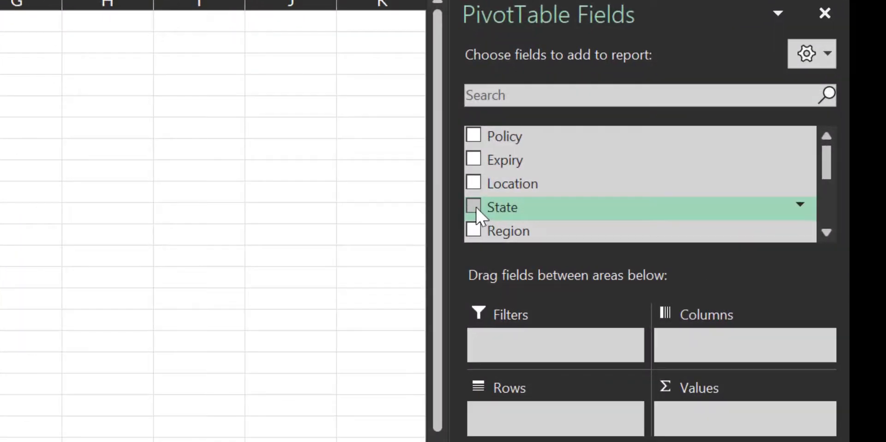
{"action": "left_click", "coordinate": [658, 250]}
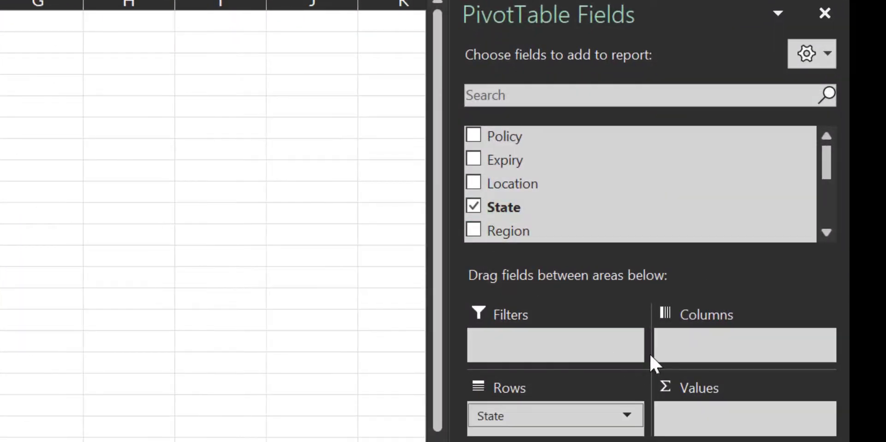
{"action": "scroll", "coordinate": [625, 174], "scroll_direction": "down", "scroll_amount": 1}
{"action": "left_click_drag", "start_coordinate": [607, 200], "coordinate": [704, 415]}
Apply the comma number style to the state insured value sums in B4:B13
{"action": "left_click_drag", "start_coordinate": [127, 180], "coordinate": [162, 293]}
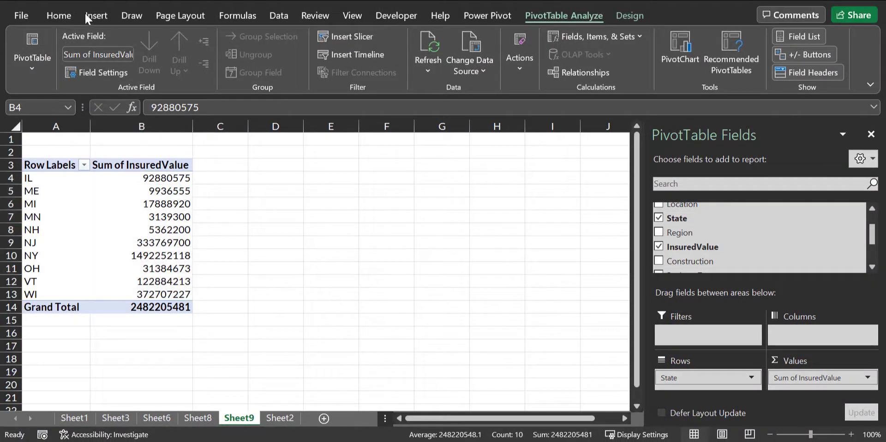
{"action": "left_click", "coordinate": [60, 14]}
{"action": "left_click", "coordinate": [474, 55]}
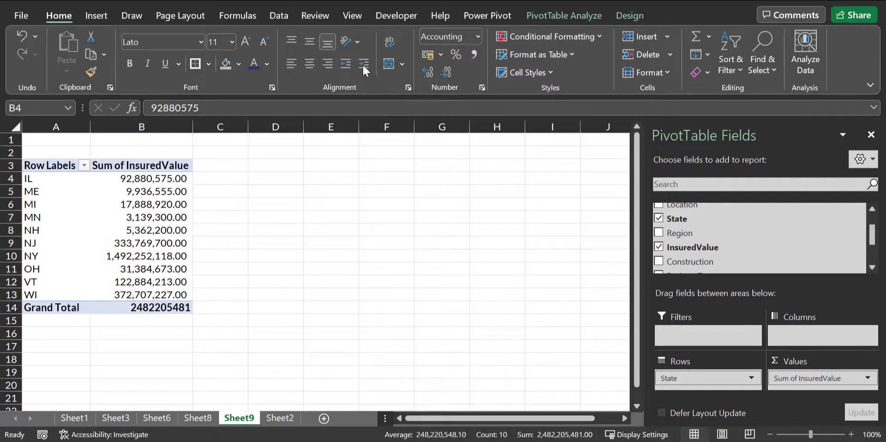
Examine the State, Location and Region columns against InsuredValue in the source table on Sheet2
{"action": "left_click", "coordinate": [279, 418]}
{"action": "left_click", "coordinate": [226, 248]}
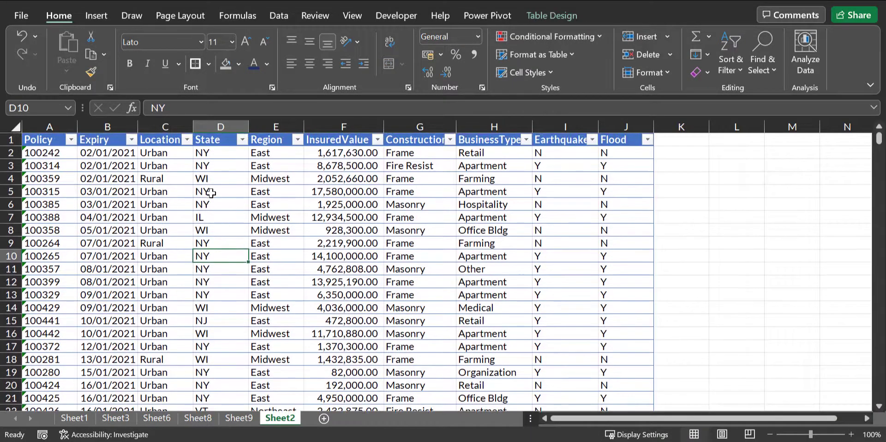
{"action": "left_click", "coordinate": [221, 131]}
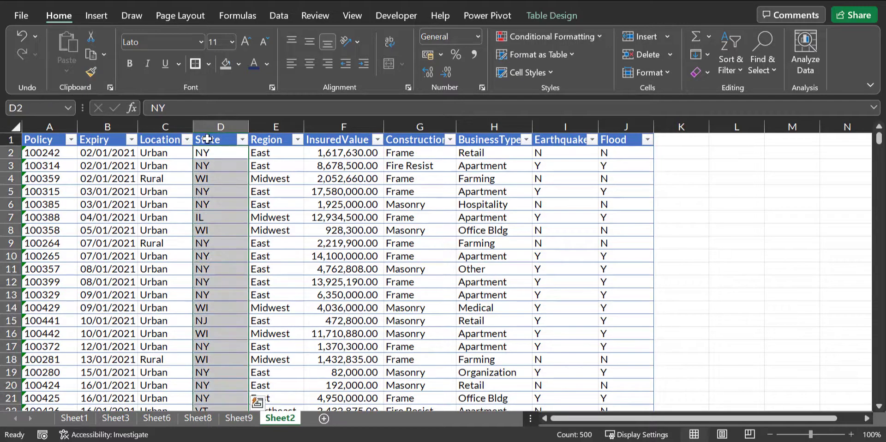
{"action": "left_click", "coordinate": [169, 125]}
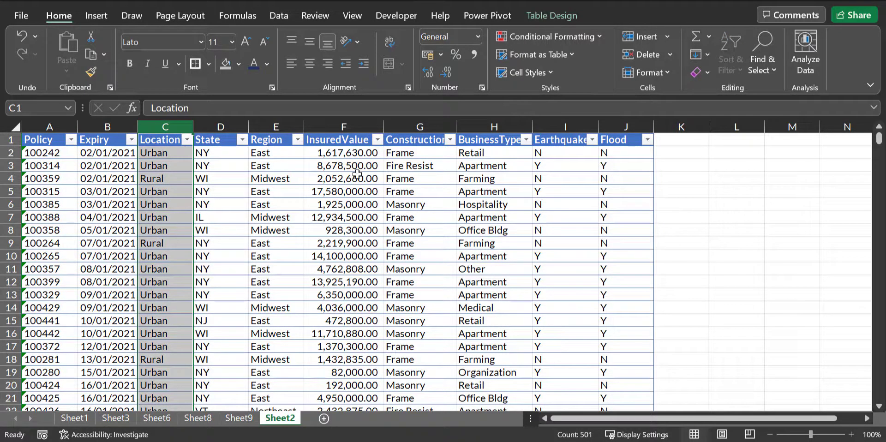
{"action": "left_click", "coordinate": [362, 154]}
{"action": "left_click", "coordinate": [276, 127]}
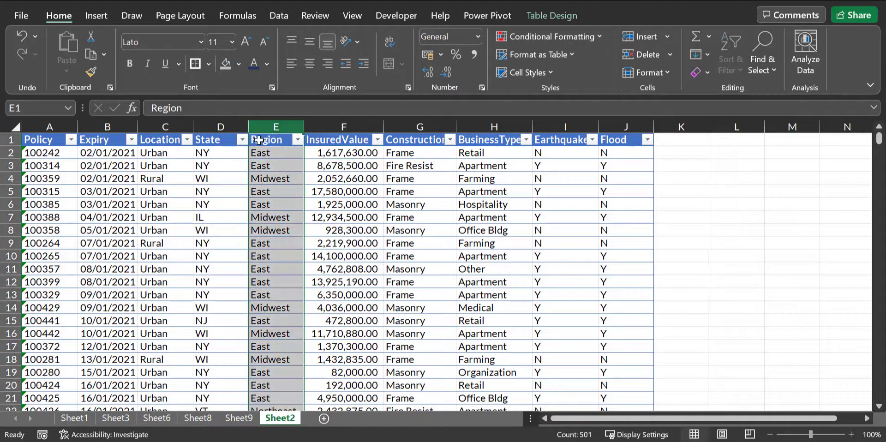
{"action": "left_click", "coordinate": [169, 128]}
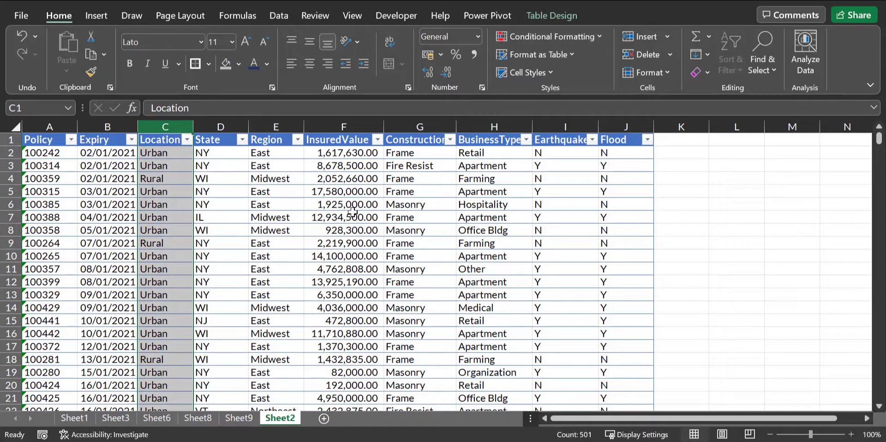
{"action": "left_click", "coordinate": [344, 243]}
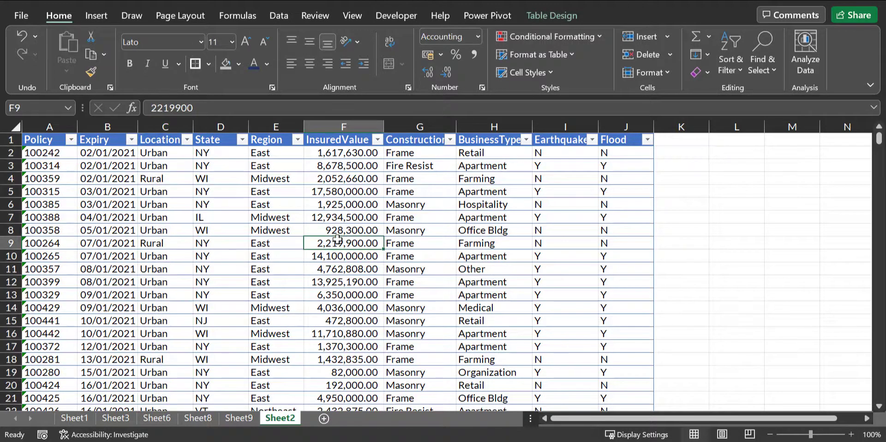
Insert a further PivotTable based on Table2 on its own new worksheet
{"action": "left_click", "coordinate": [98, 17]}
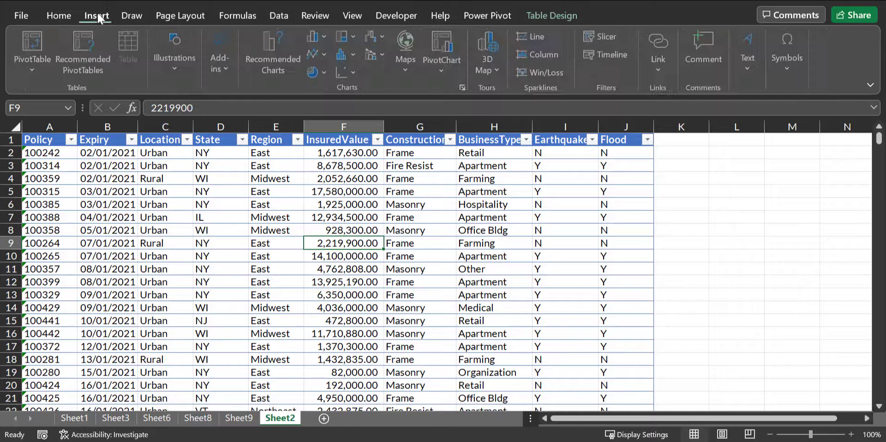
{"action": "left_click", "coordinate": [33, 42]}
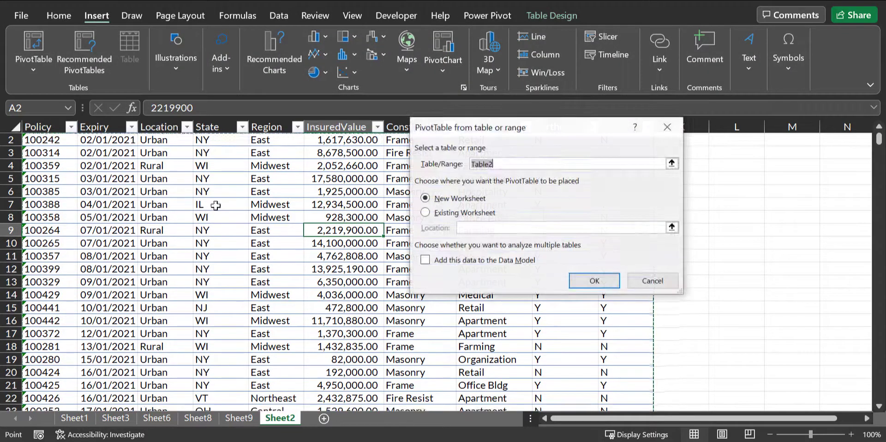
{"action": "left_click", "coordinate": [577, 281]}
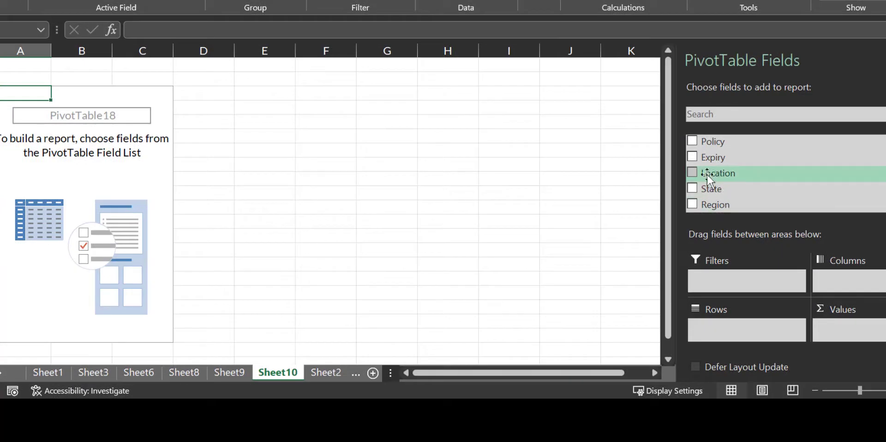
Lay out the pivot table with Region in rows, Location in columns and the sum of InsuredValue in values
{"action": "left_click", "coordinate": [692, 205]}
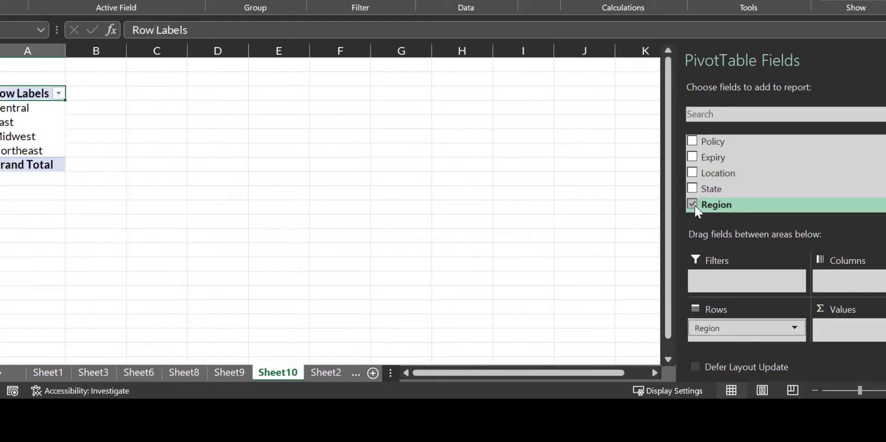
{"action": "left_click", "coordinate": [692, 173]}
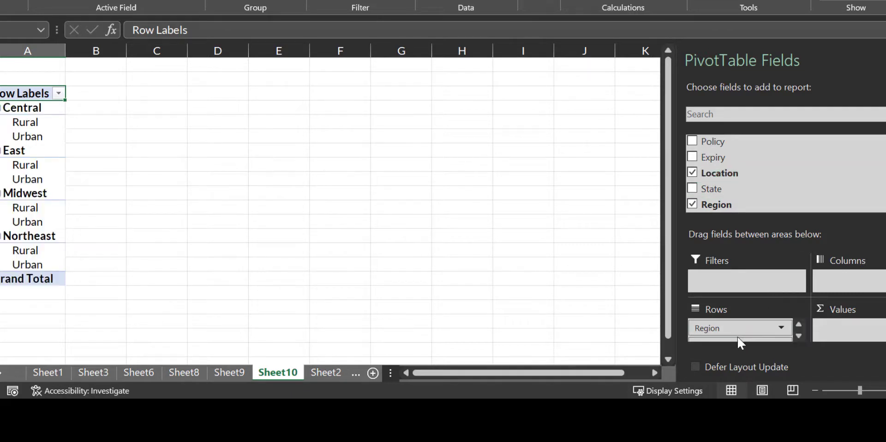
{"action": "left_click_drag", "start_coordinate": [738, 339], "coordinate": [842, 283]}
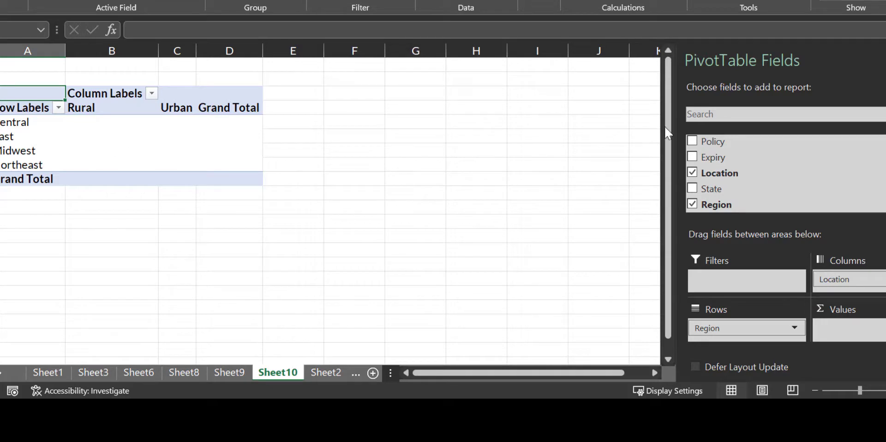
{"action": "scroll", "coordinate": [787, 163], "scroll_direction": "down", "scroll_amount": 2}
{"action": "left_click_drag", "start_coordinate": [763, 190], "coordinate": [856, 318]}
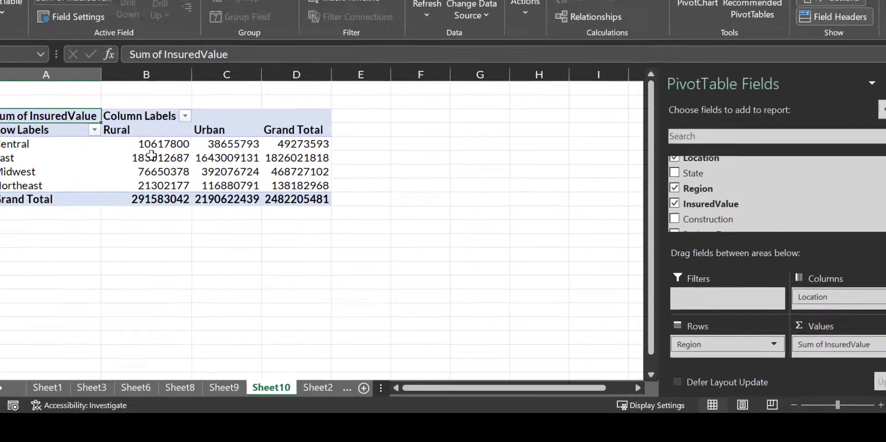
Apply the comma number style to the region-by-location sums in B5:D9, including the grand totals
{"action": "left_click_drag", "start_coordinate": [165, 144], "coordinate": [286, 202]}
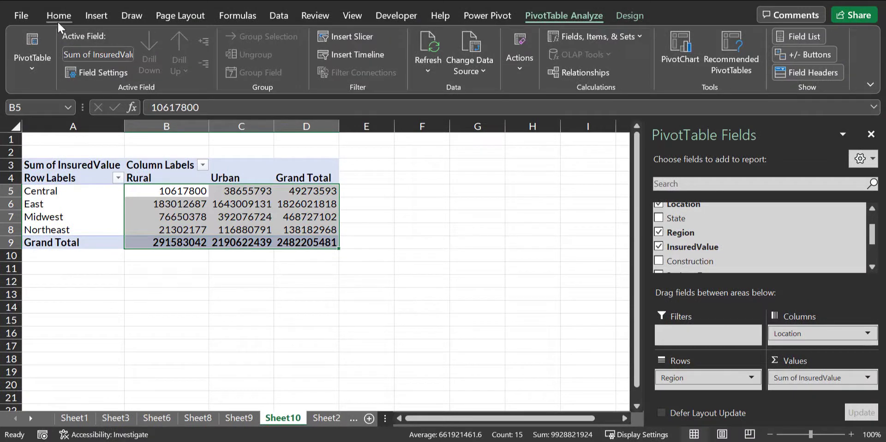
{"action": "left_click", "coordinate": [58, 19]}
{"action": "left_click", "coordinate": [482, 87]}
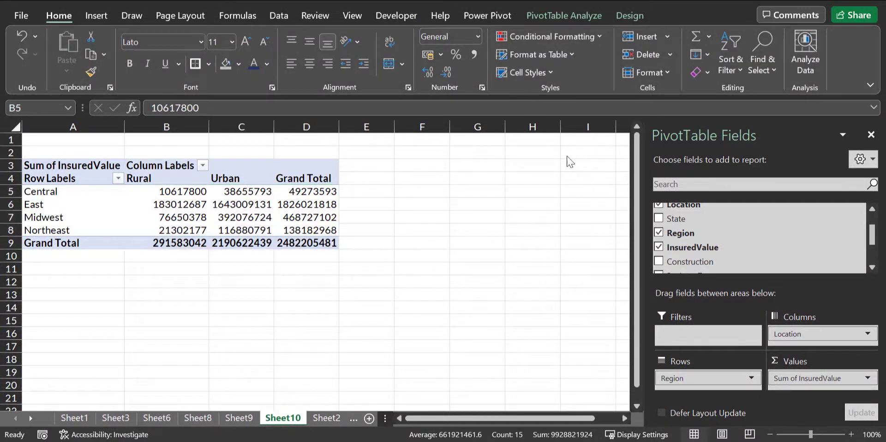
{"action": "left_click", "coordinate": [476, 56]}
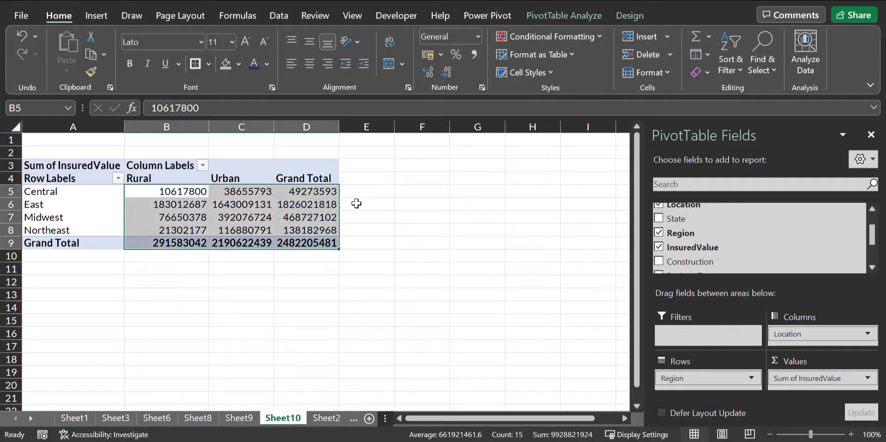
{"action": "left_click", "coordinate": [473, 55]}
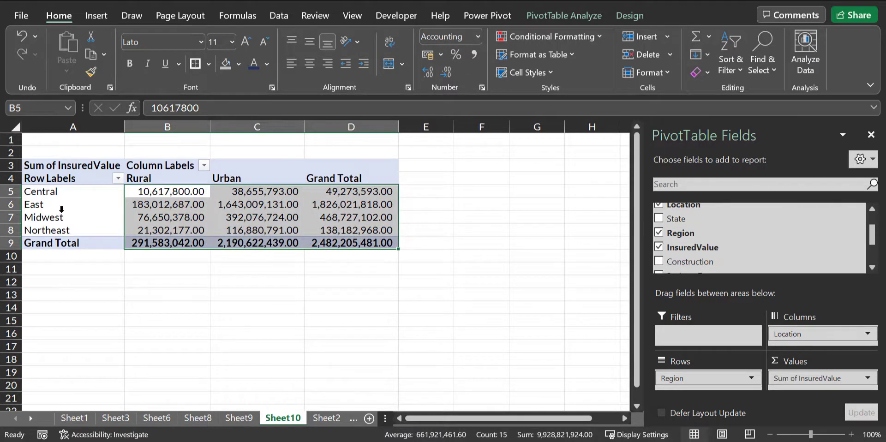
Examine the Rural and Urban insured value sums for the Central and East regions in the pivot table
{"action": "left_click", "coordinate": [59, 192]}
{"action": "left_click", "coordinate": [148, 179]}
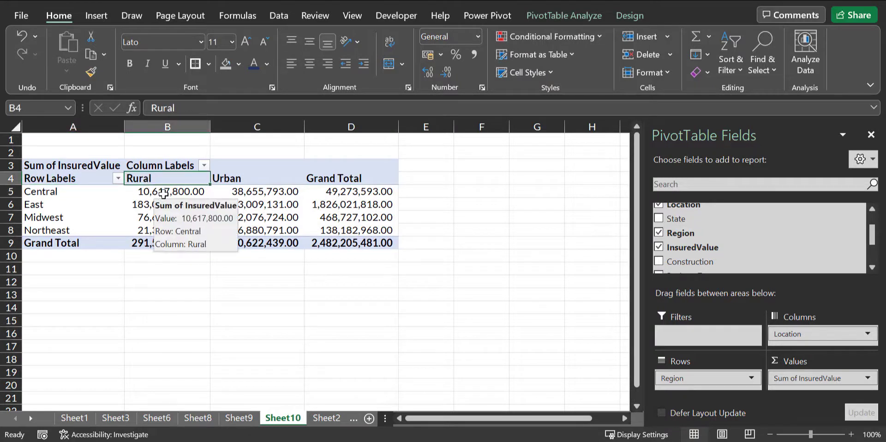
{"action": "left_click", "coordinate": [163, 193]}
{"action": "left_click", "coordinate": [89, 195]}
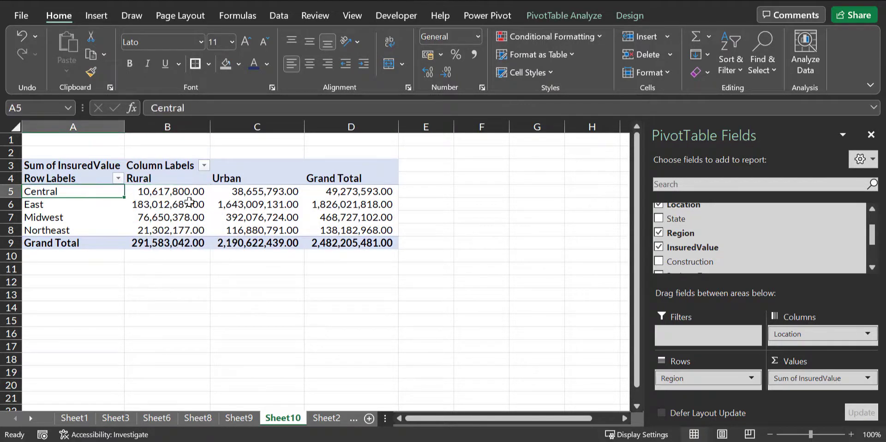
{"action": "left_click", "coordinate": [228, 182]}
{"action": "left_click", "coordinate": [232, 191]}
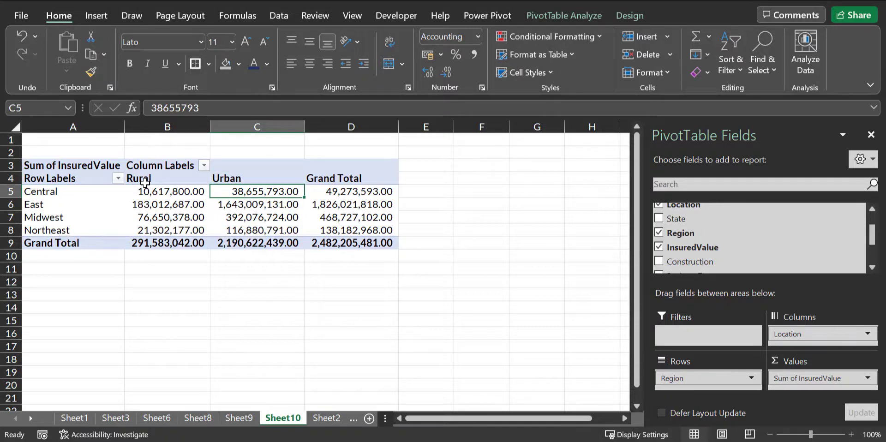
{"action": "left_click", "coordinate": [80, 204]}
{"action": "left_click", "coordinate": [147, 203]}
{"action": "left_click", "coordinate": [55, 207]}
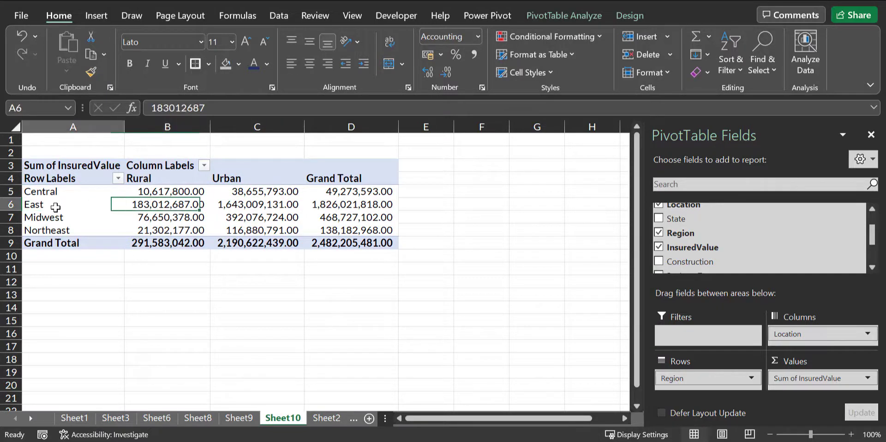
{"action": "left_click", "coordinate": [228, 181]}
{"action": "left_click", "coordinate": [240, 206]}
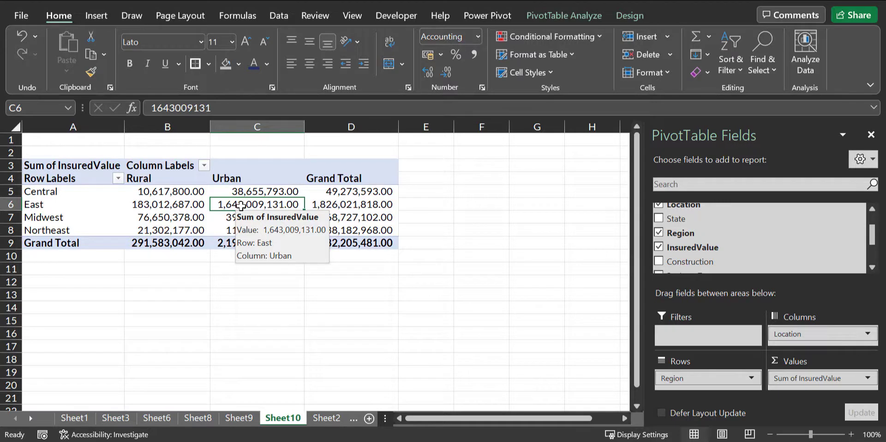
{"action": "mouse_move", "coordinate": [227, 217]}
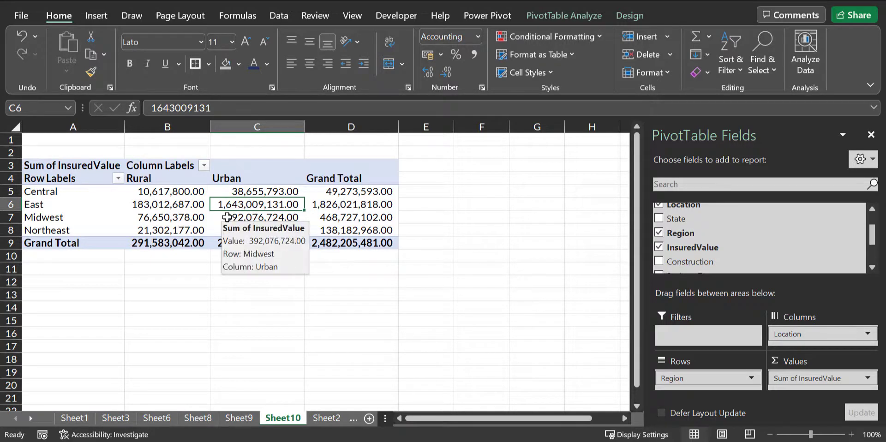